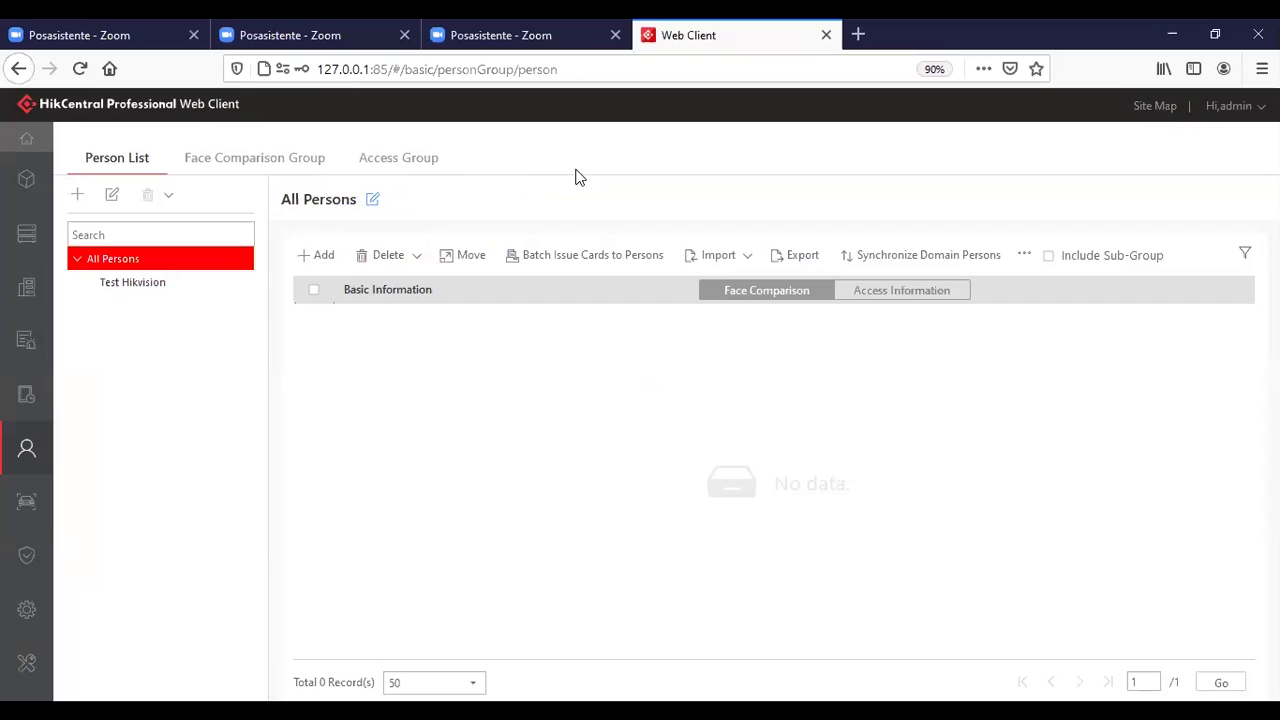
Review the face comparison groups and access groups, inspect the settings of Grupo Hikvision, and return to the access group list.
{"action": "left_click", "coordinate": [254, 160]}
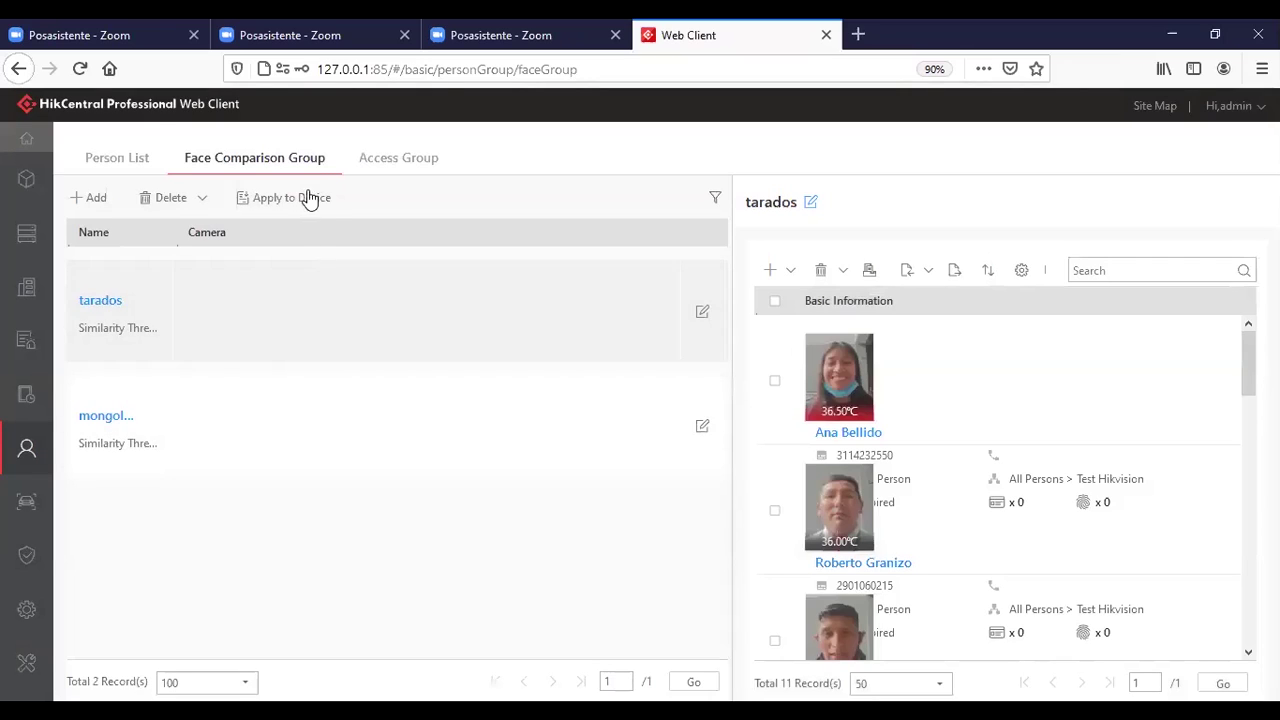
{"action": "left_click", "coordinate": [396, 160]}
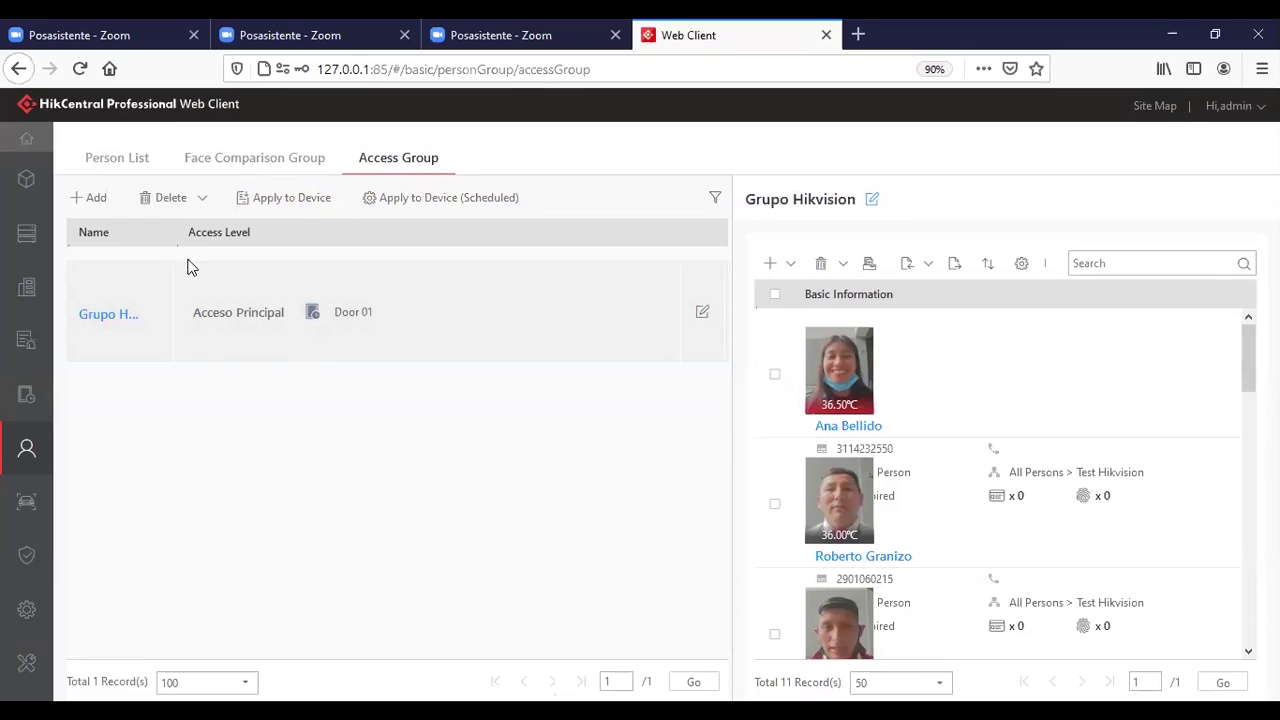
{"action": "left_click", "coordinate": [113, 317]}
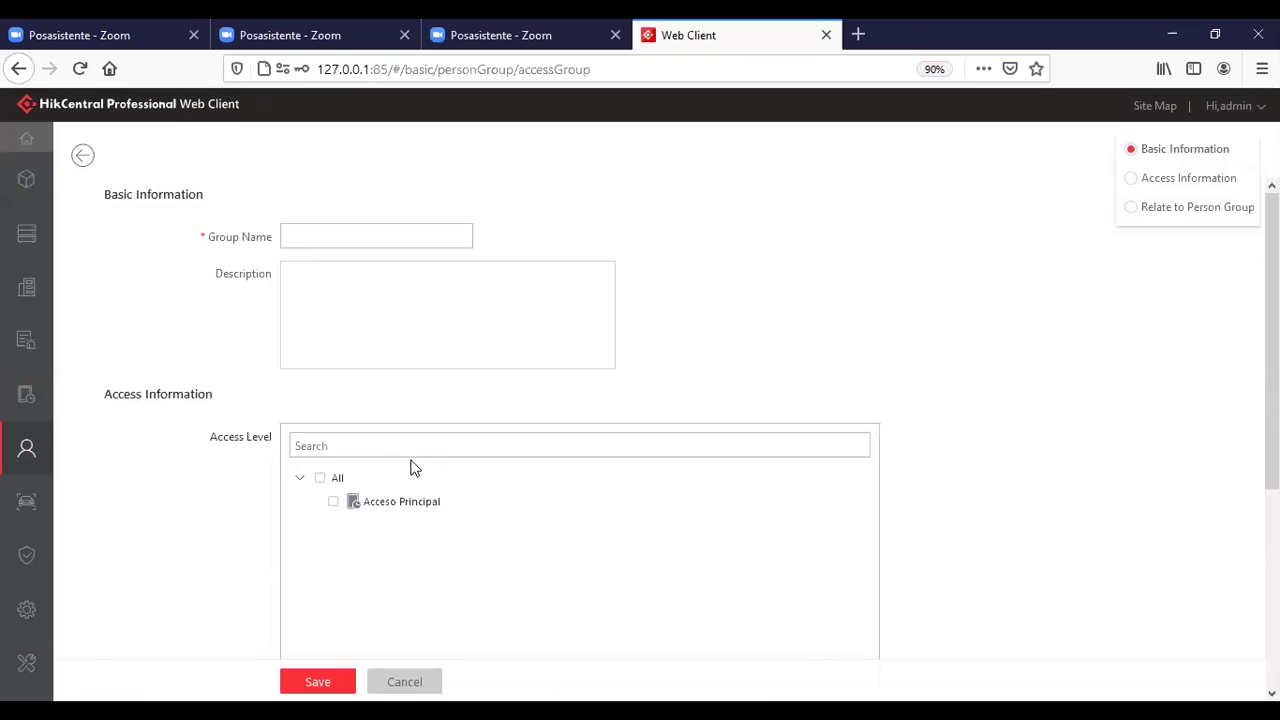
{"action": "scroll", "coordinate": [370, 435], "scroll_direction": "down", "scroll_amount": 3}
{"action": "scroll", "coordinate": [346, 549], "scroll_direction": "up", "scroll_amount": 3}
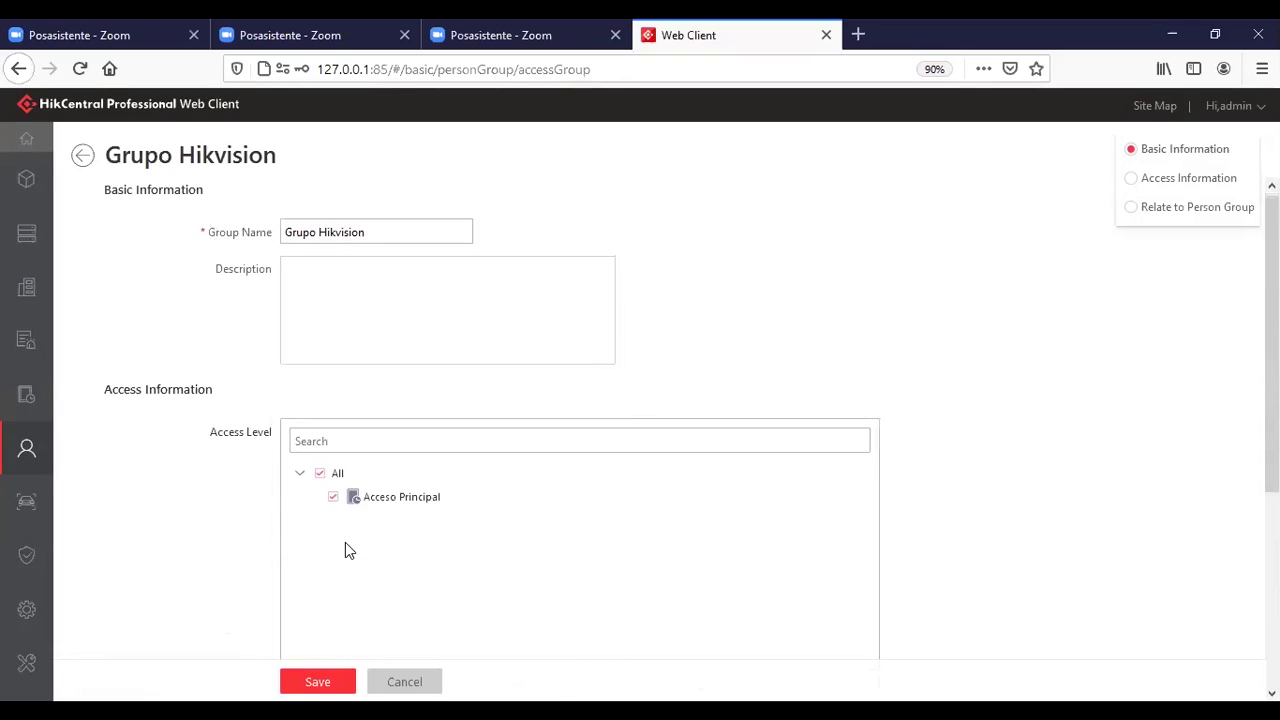
{"action": "left_click", "coordinate": [82, 156]}
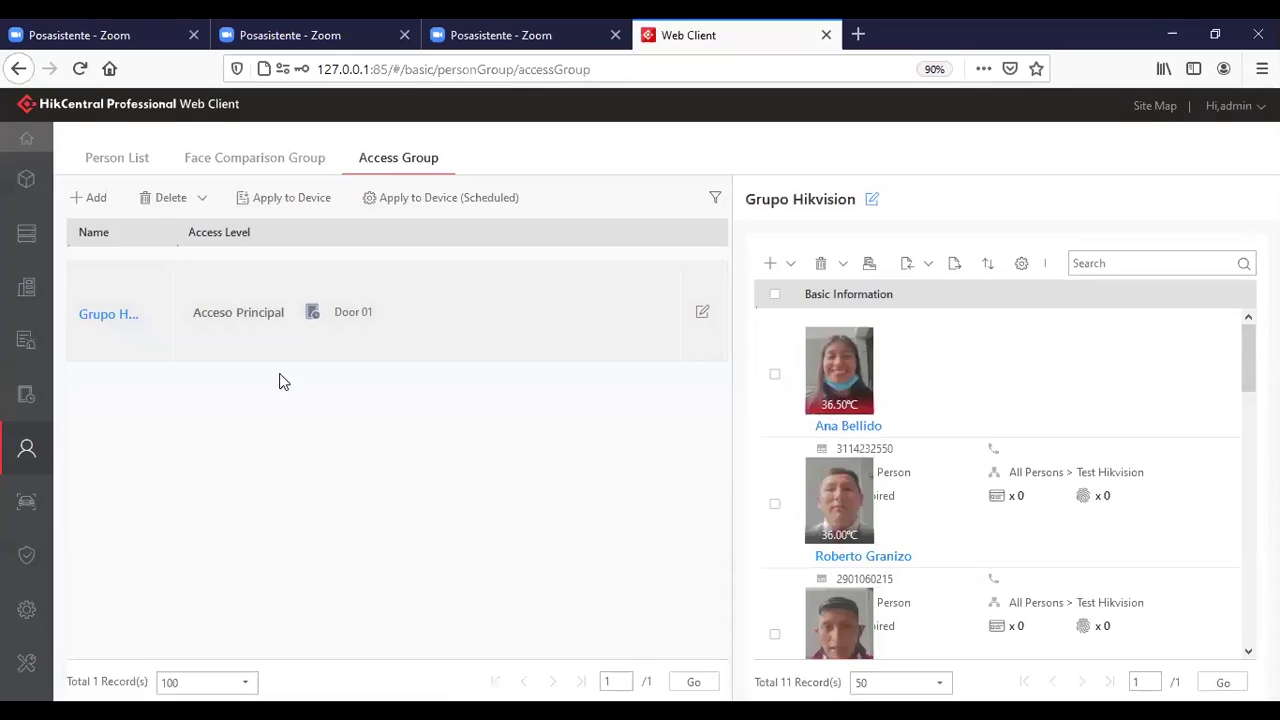
Show the person list for the Test Hikvision group and look through its registered persons.
{"action": "left_click", "coordinate": [117, 162]}
{"action": "left_click", "coordinate": [149, 284]}
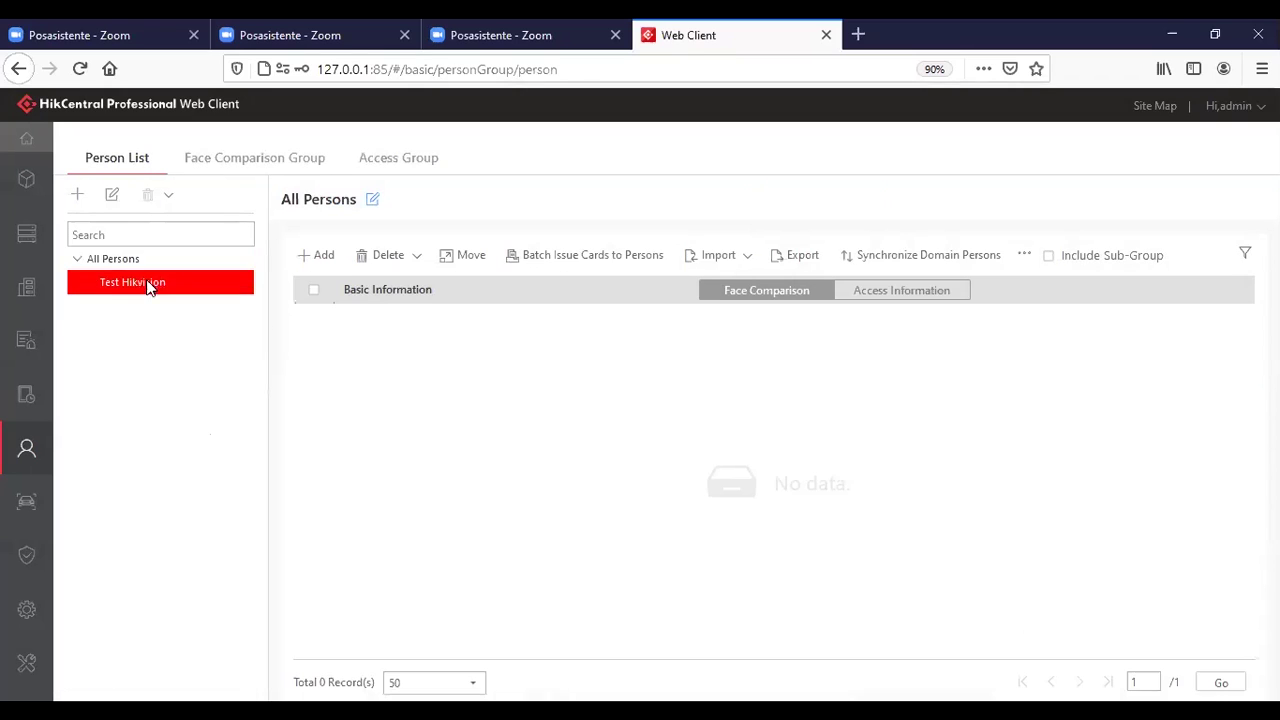
{"action": "scroll", "coordinate": [480, 388], "scroll_direction": "down", "scroll_amount": 3}
{"action": "scroll", "coordinate": [480, 388], "scroll_direction": "down", "scroll_amount": 6}
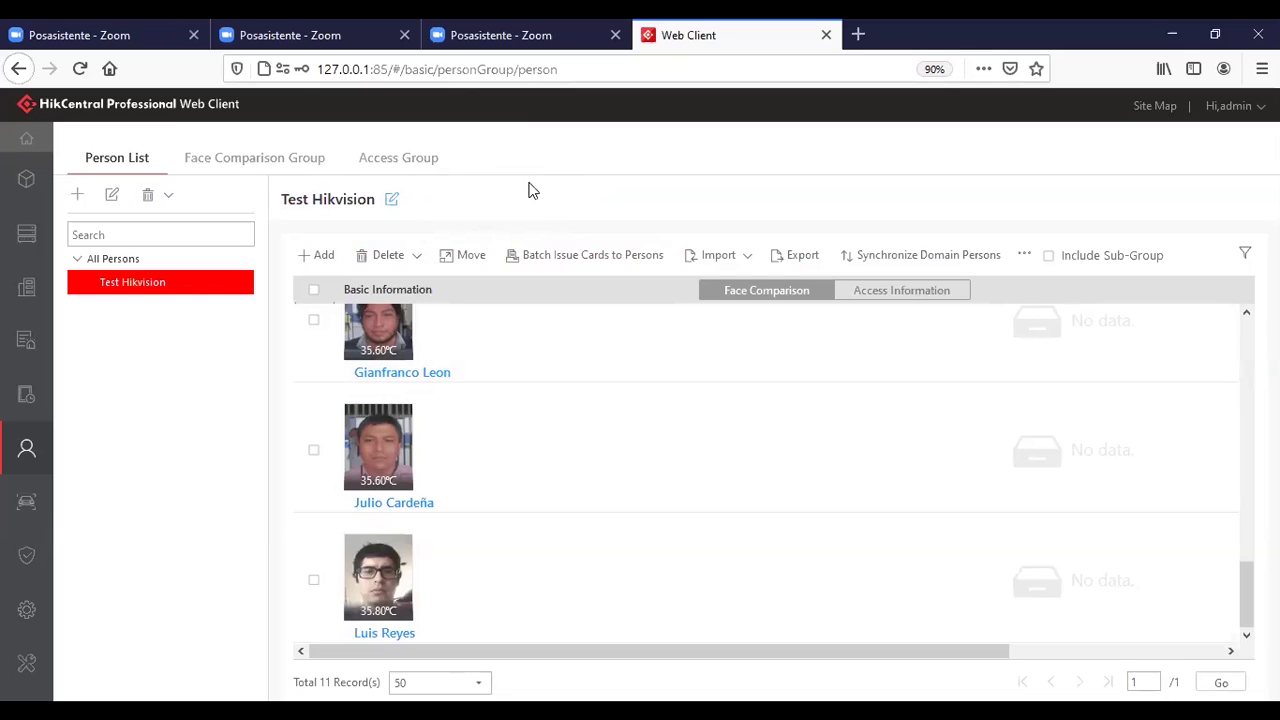
Revisit the access groups, then browse the Test Hikvision person list again.
{"action": "left_click", "coordinate": [395, 160]}
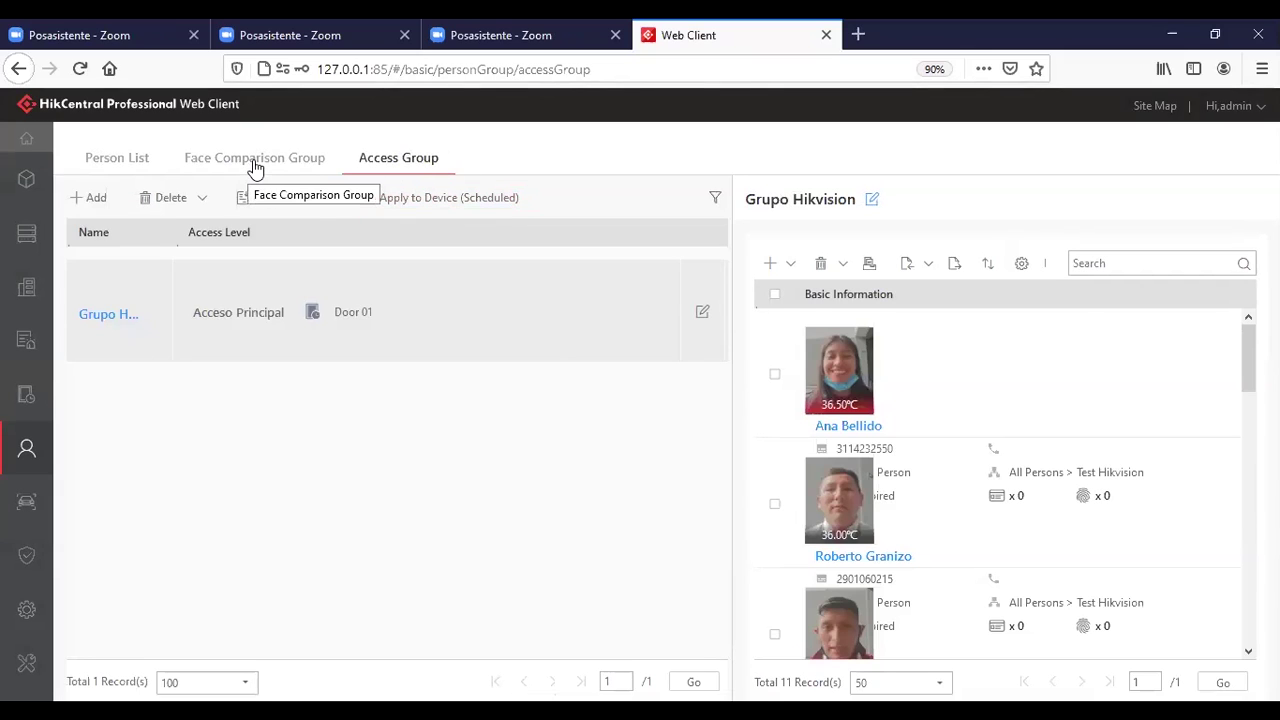
{"action": "left_click", "coordinate": [125, 166]}
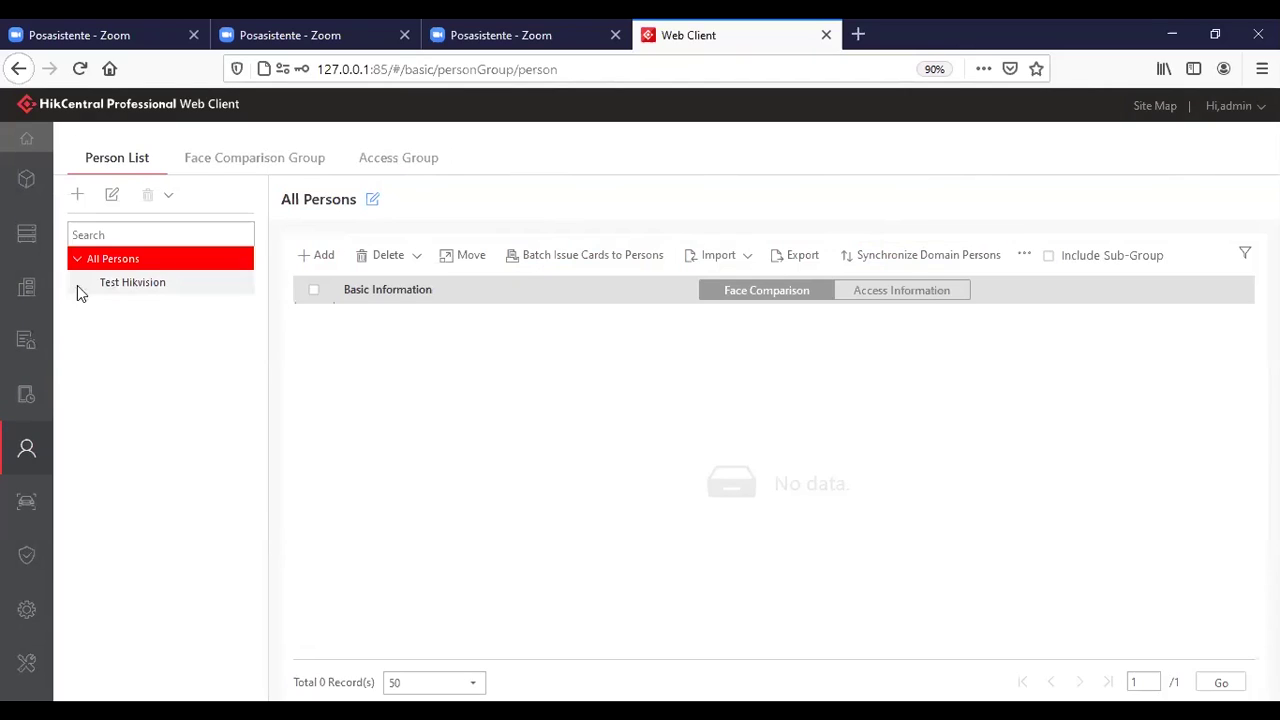
{"action": "left_click", "coordinate": [109, 287]}
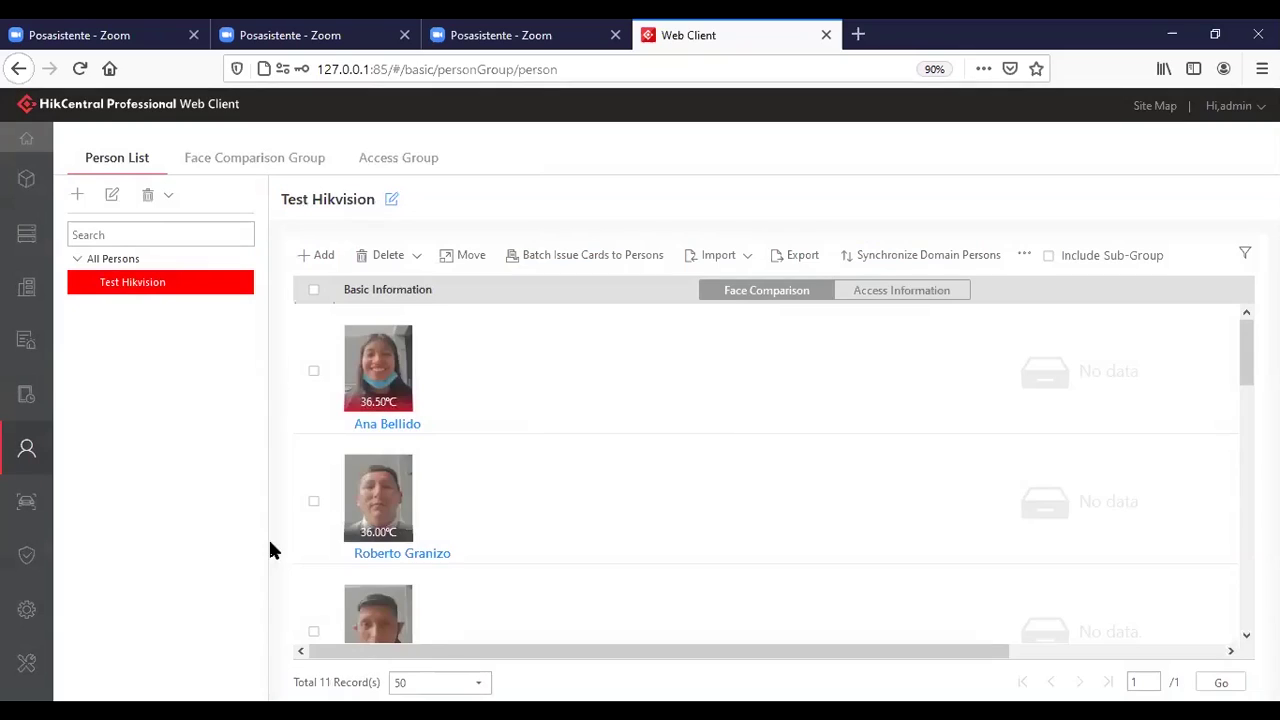
{"action": "scroll", "coordinate": [418, 498], "scroll_direction": "down", "scroll_amount": 4}
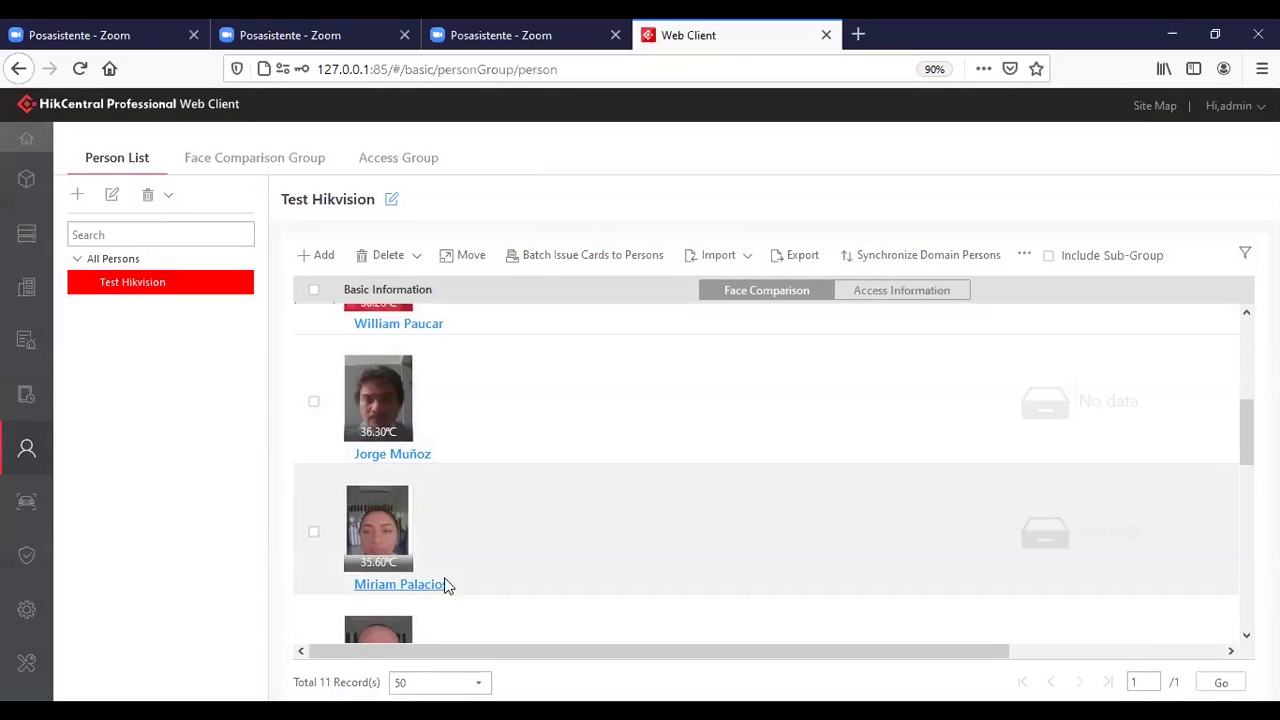
{"action": "scroll", "coordinate": [446, 586], "scroll_direction": "down", "scroll_amount": 1}
{"action": "scroll", "coordinate": [474, 524], "scroll_direction": "down", "scroll_amount": 1}
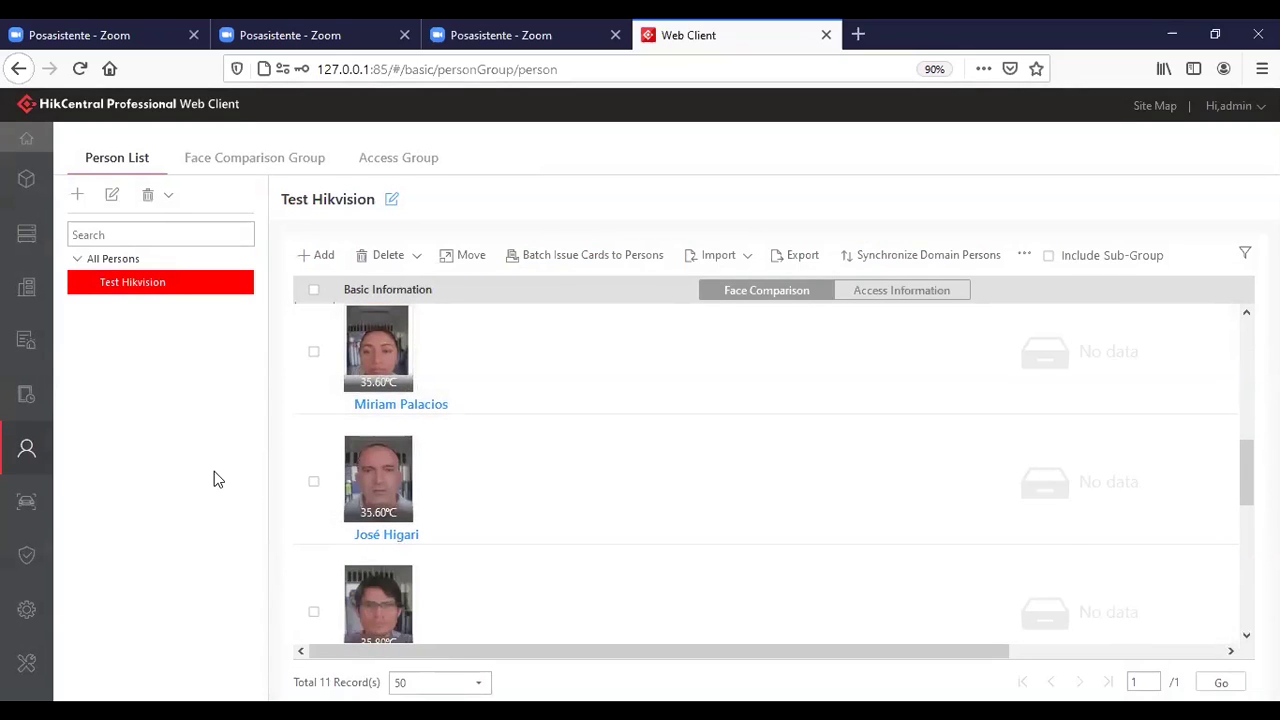
{"action": "scroll", "coordinate": [377, 434], "scroll_direction": "down", "scroll_amount": 6}
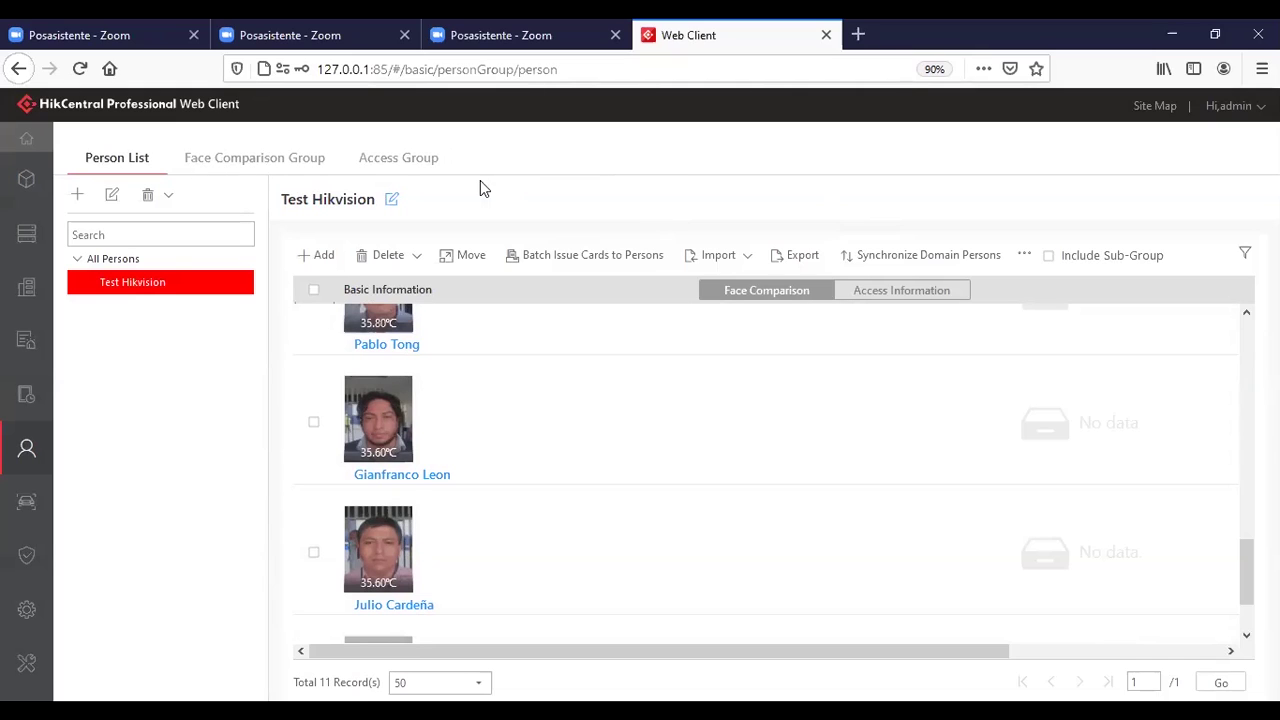
Return to the home page and examine the camera authorizations of the BASE license in the license list.
{"action": "left_click", "coordinate": [26, 140]}
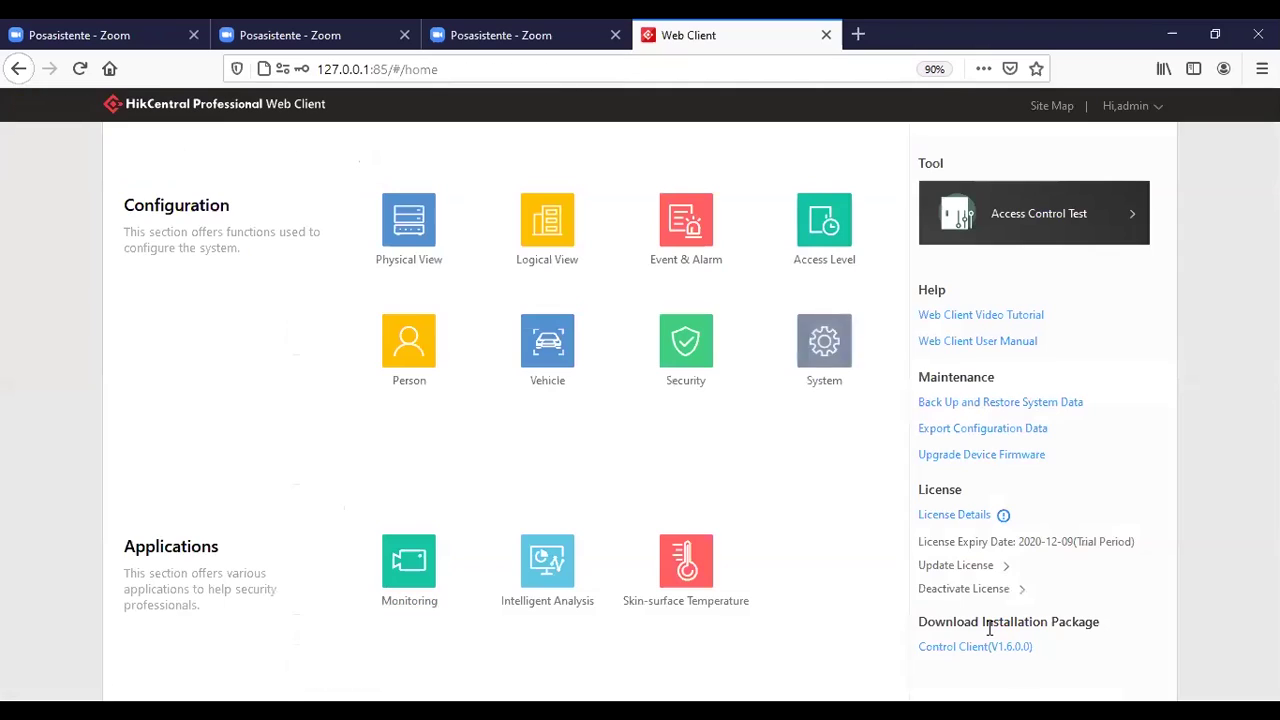
{"action": "left_click", "coordinate": [956, 520]}
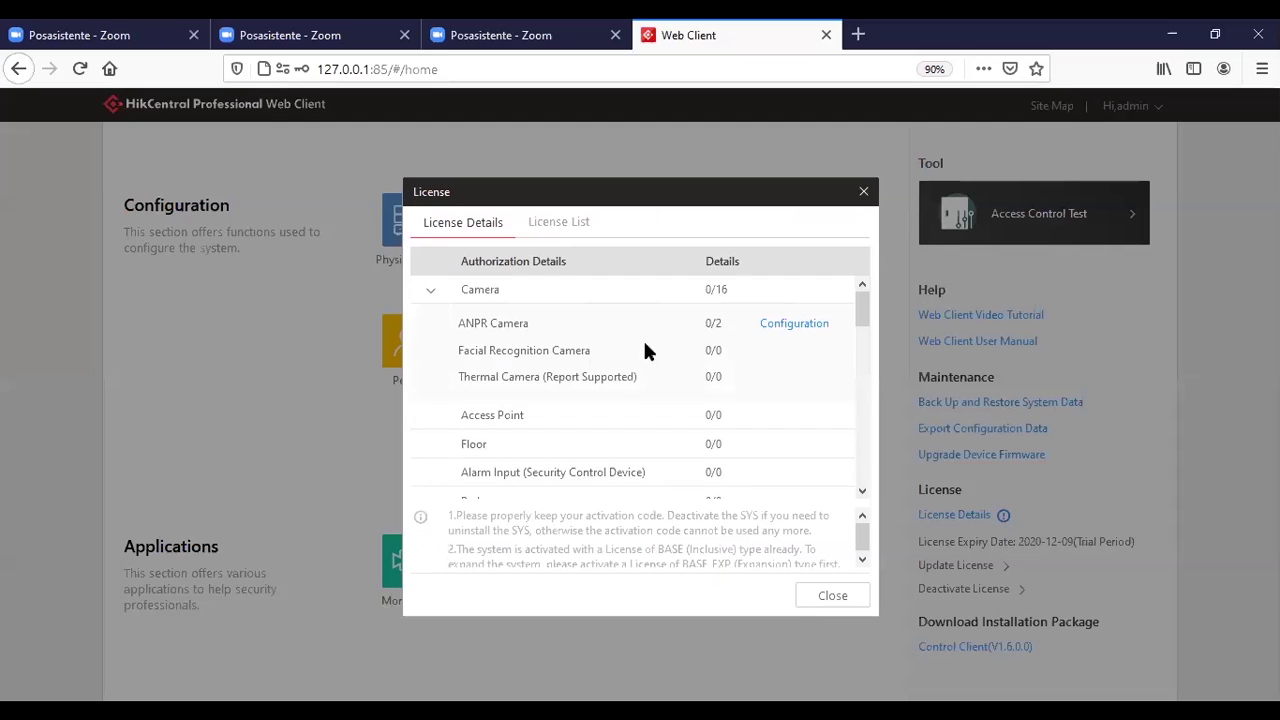
{"action": "left_click", "coordinate": [558, 226]}
{"action": "left_click", "coordinate": [520, 289]}
{"action": "scroll", "coordinate": [536, 342], "scroll_direction": "down", "scroll_amount": 1}
{"action": "scroll", "coordinate": [536, 342], "scroll_direction": "down", "scroll_amount": 1}
{"action": "scroll", "coordinate": [540, 355], "scroll_direction": "up", "scroll_amount": 2}
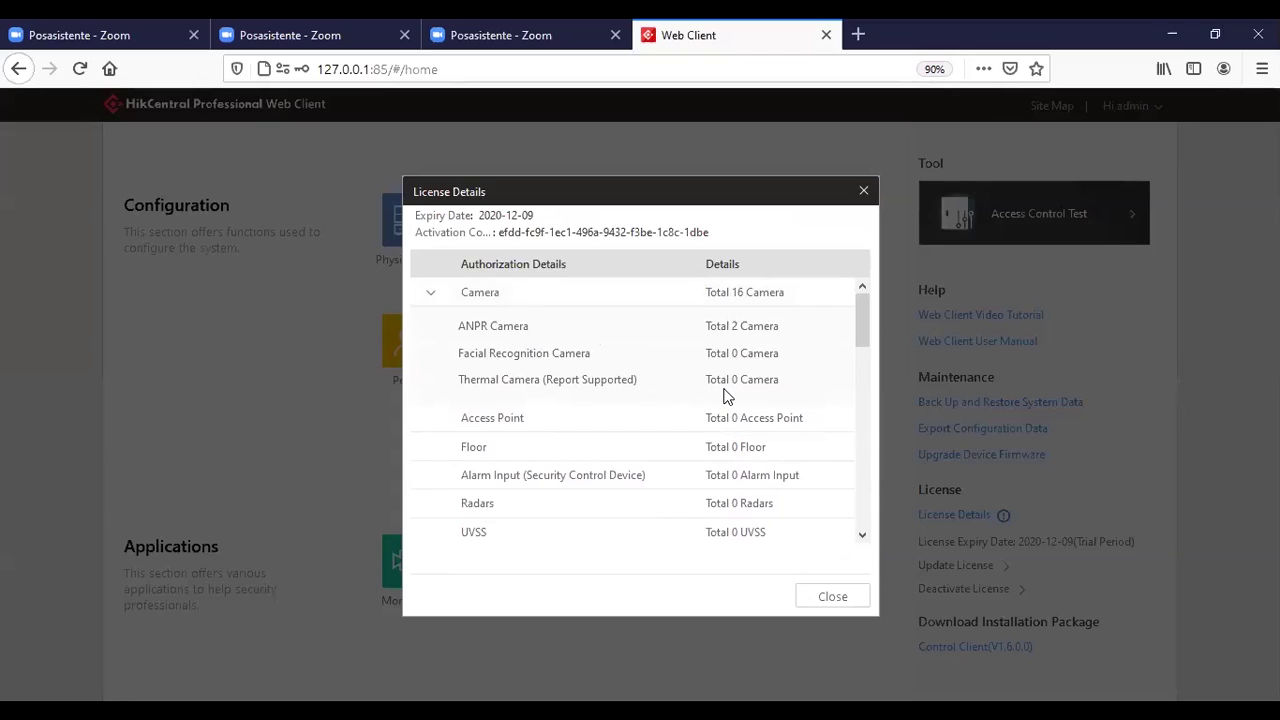
{"action": "scroll", "coordinate": [726, 396], "scroll_direction": "down", "scroll_amount": 1}
{"action": "scroll", "coordinate": [735, 405], "scroll_direction": "up", "scroll_amount": 1}
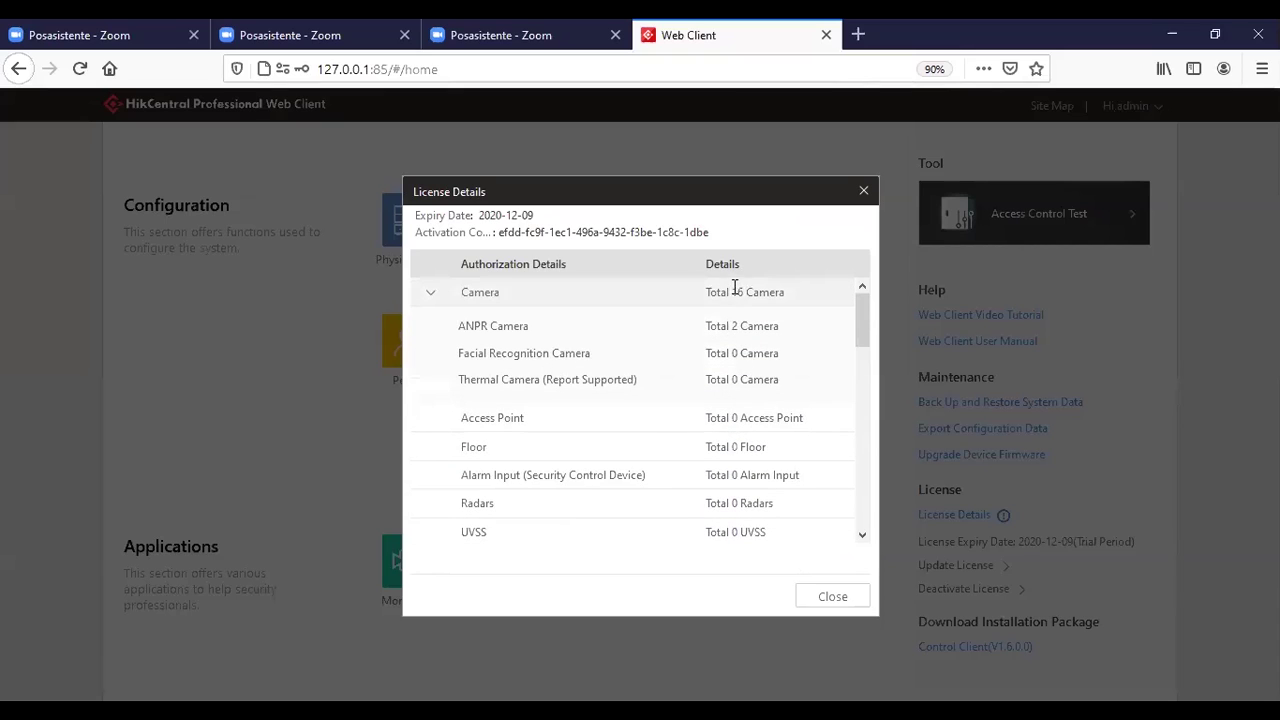
Examine the BASE license's camera total and its remaining device and feature authorizations, and return to the license list.
{"action": "left_click_drag", "start_coordinate": [744, 291], "coordinate": [730, 291]}
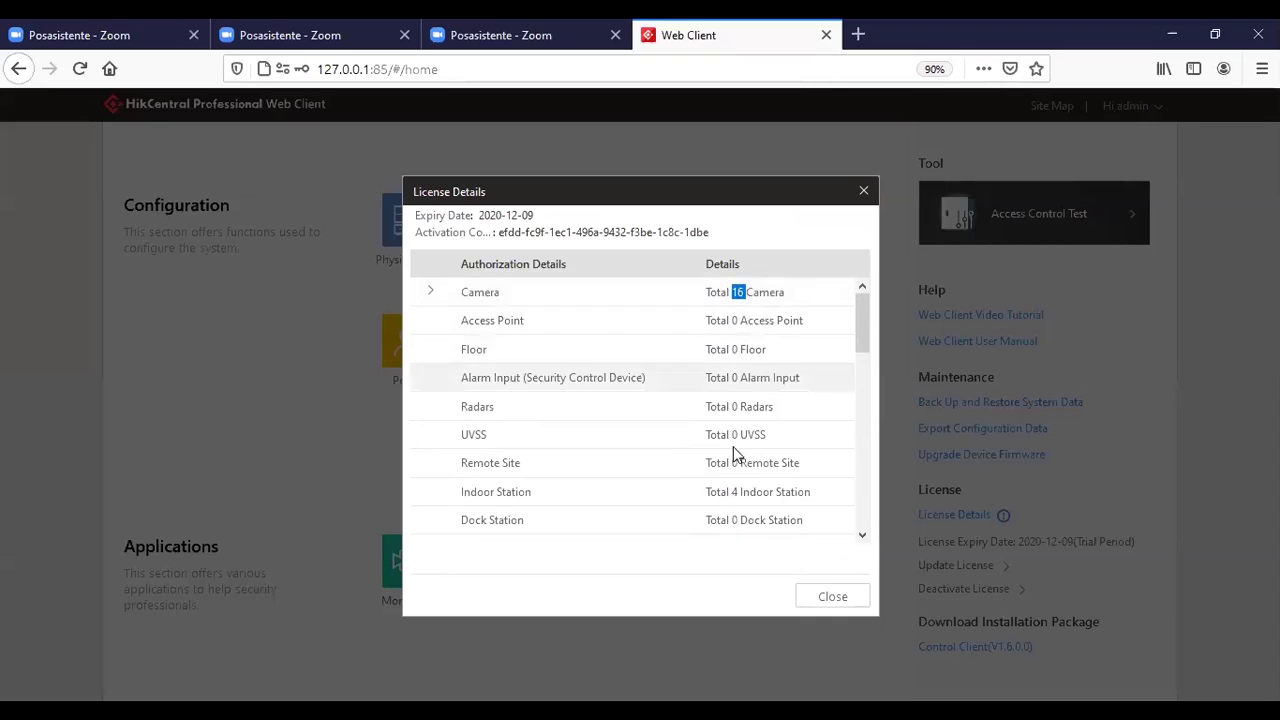
{"action": "scroll", "coordinate": [564, 458], "scroll_direction": "down", "scroll_amount": 5}
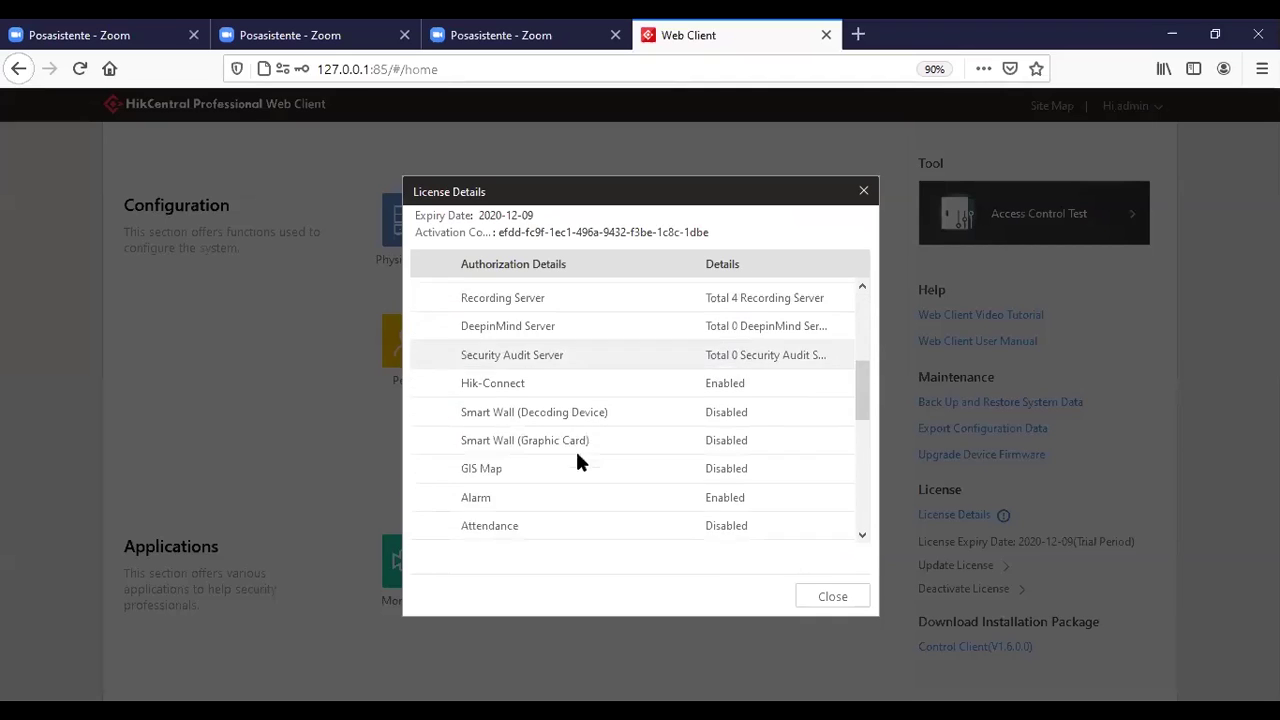
{"action": "scroll", "coordinate": [763, 437], "scroll_direction": "up", "scroll_amount": 3}
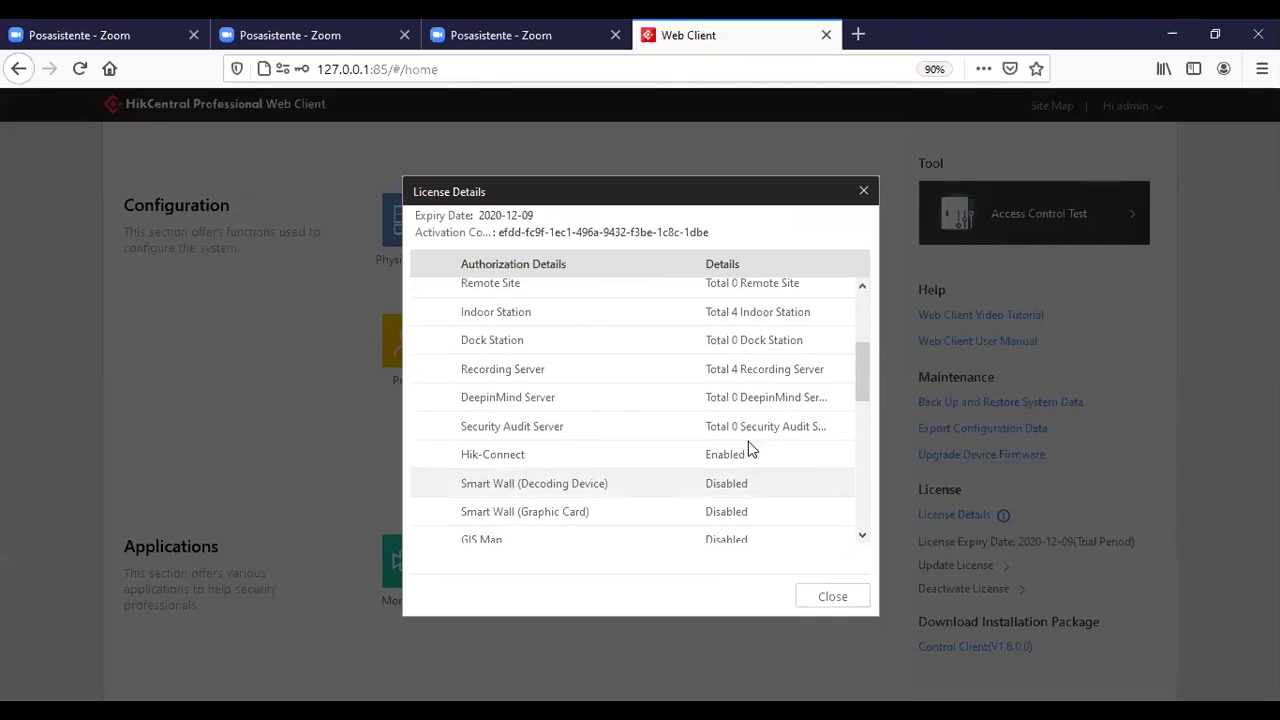
{"action": "scroll", "coordinate": [750, 420], "scroll_direction": "up", "scroll_amount": 4}
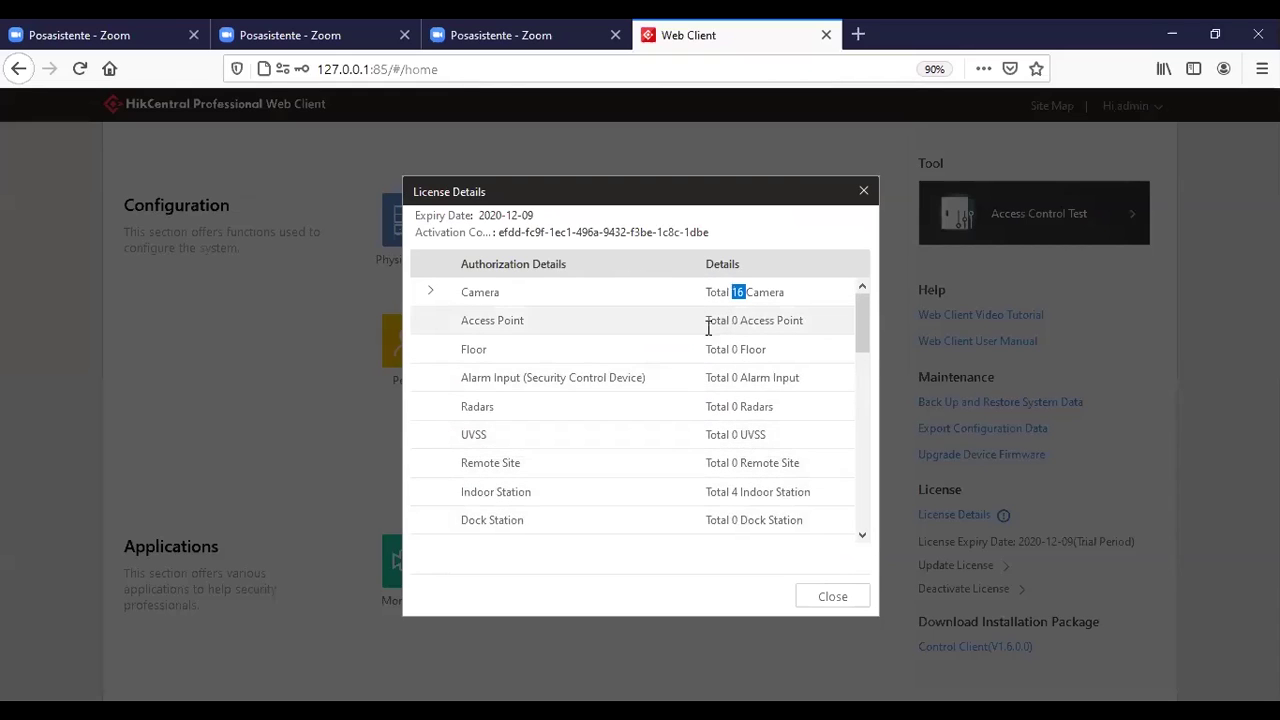
{"action": "scroll", "coordinate": [748, 418], "scroll_direction": "down", "scroll_amount": 10}
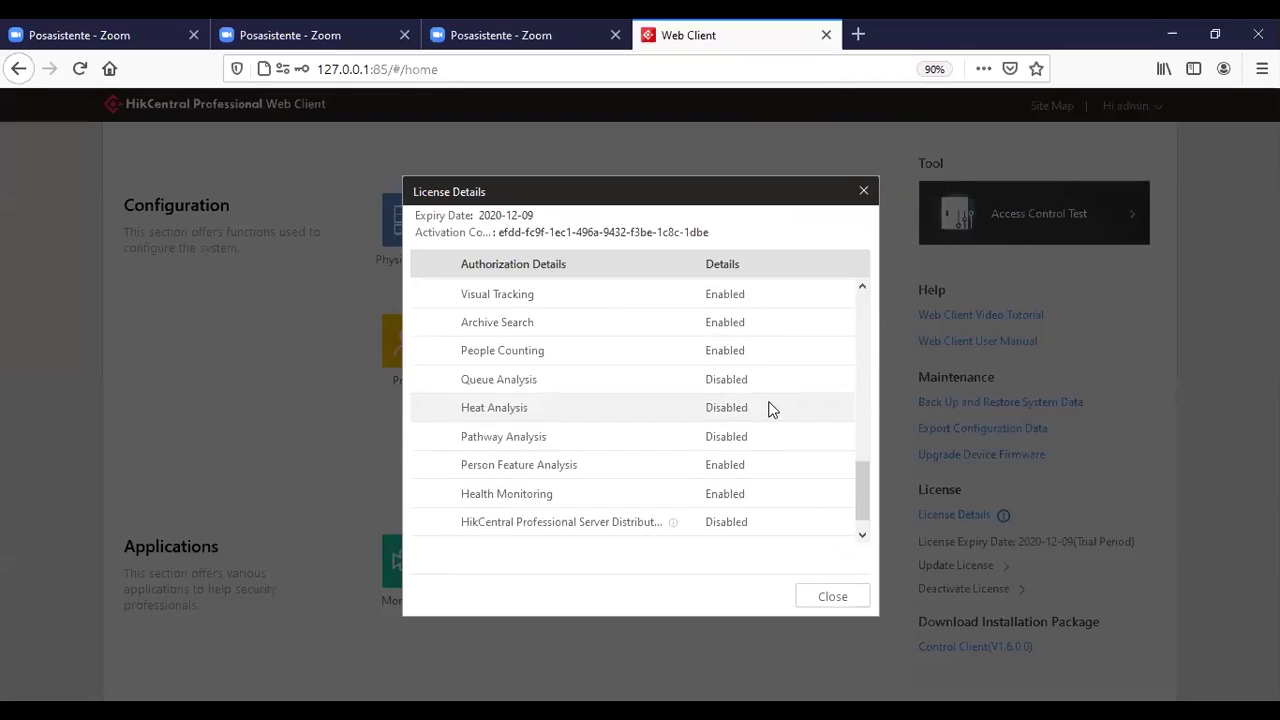
{"action": "scroll", "coordinate": [775, 380], "scroll_direction": "up", "scroll_amount": 10}
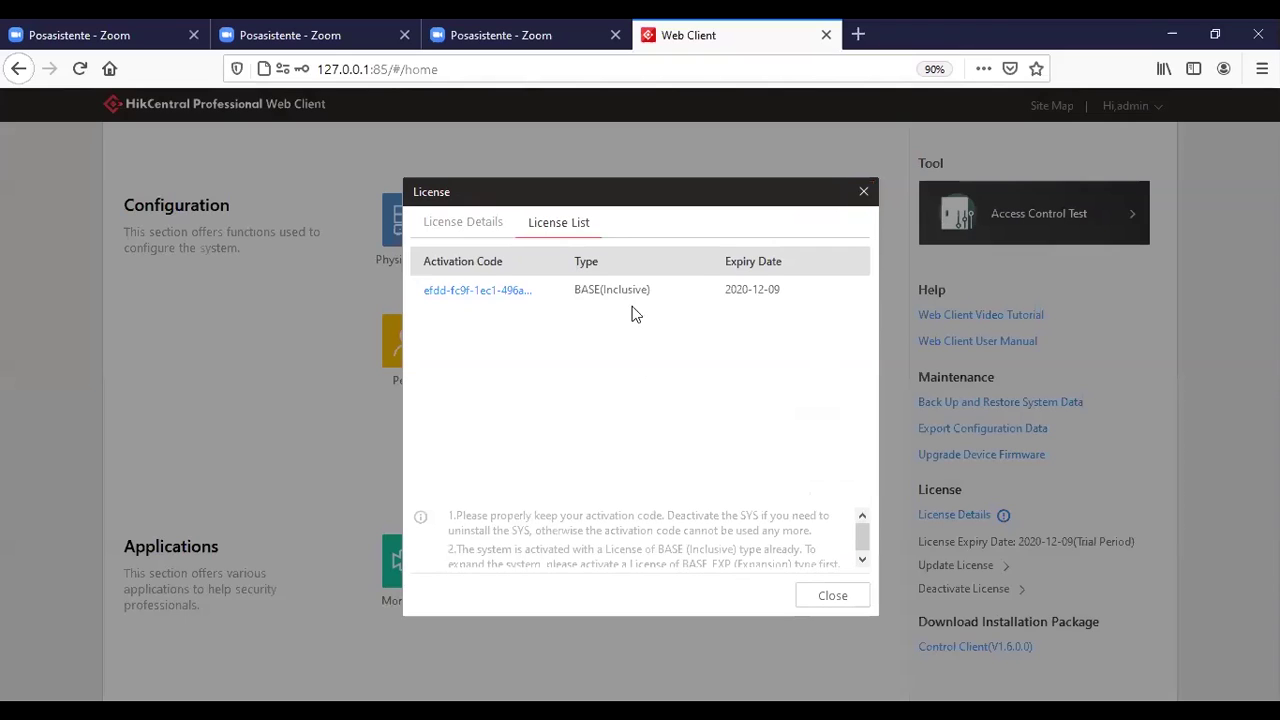
Check how many licensed camera channels are used in the overall license details.
{"action": "left_click", "coordinate": [460, 224]}
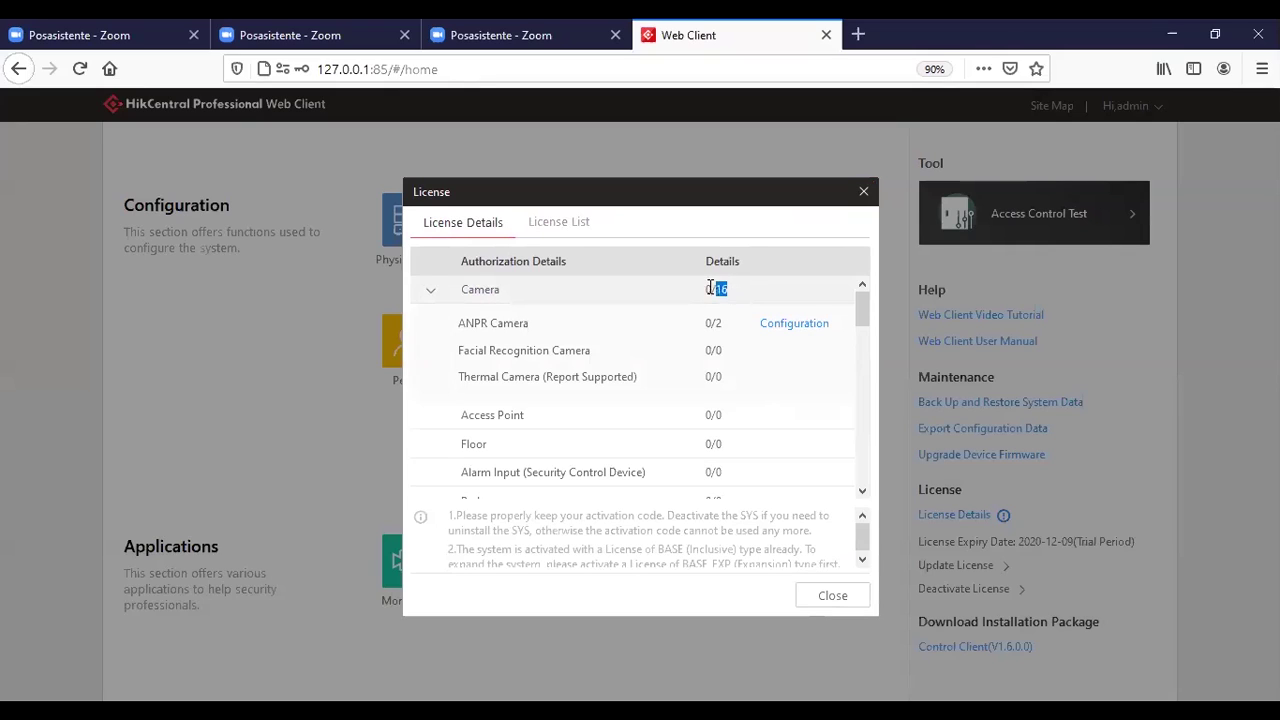
{"action": "left_click", "coordinate": [732, 289]}
{"action": "double_click", "coordinate": [728, 287]}
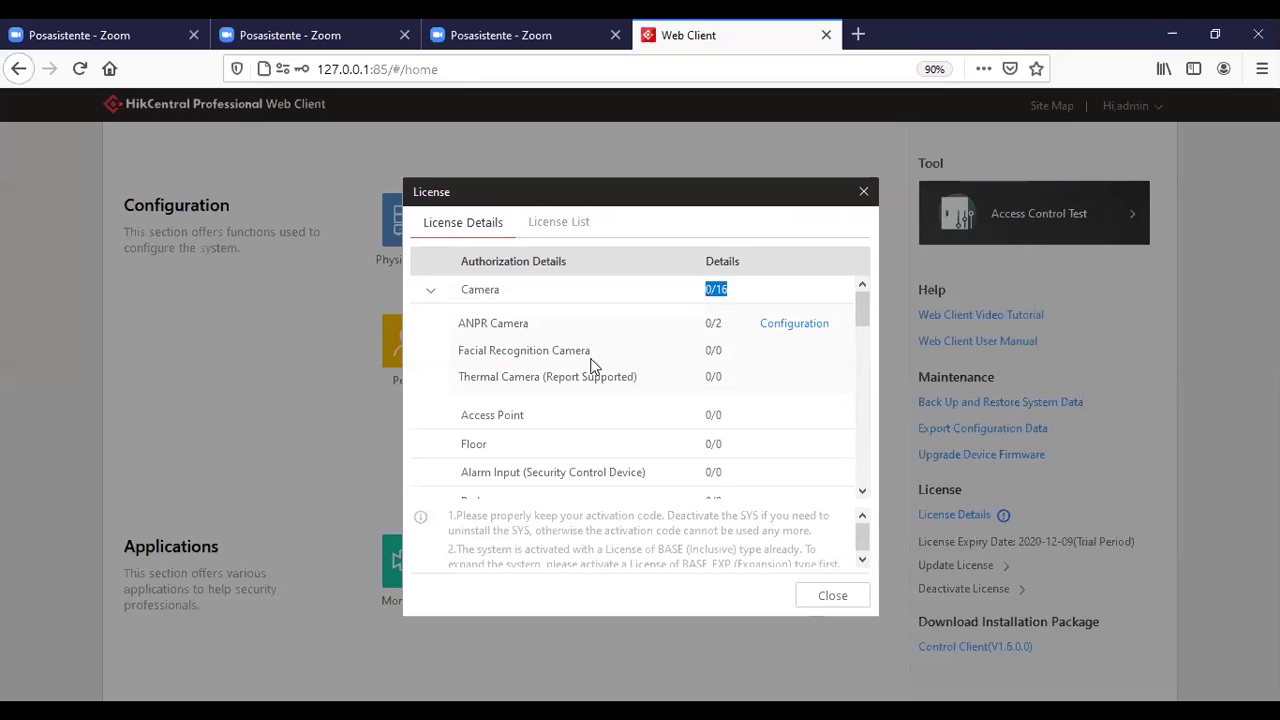
Check the license usage for access points, indoor stations and servers, and close the license information.
{"action": "scroll", "coordinate": [714, 352], "scroll_direction": "down", "scroll_amount": 1}
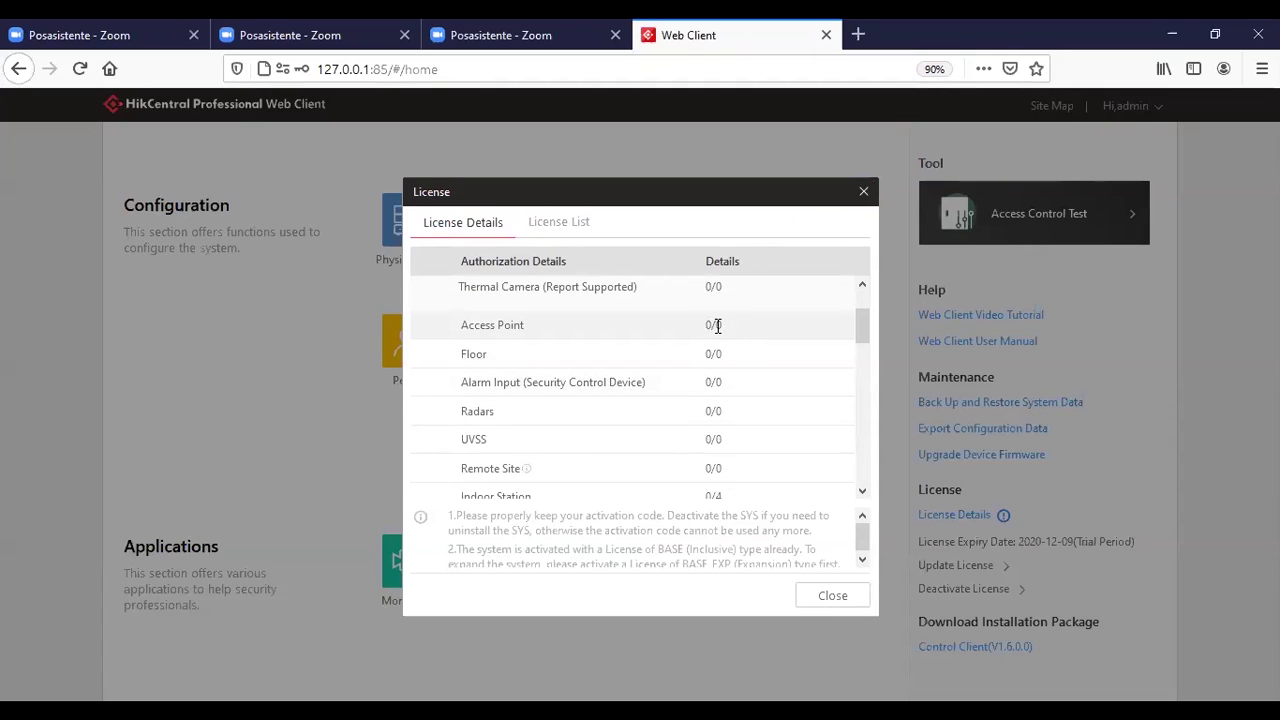
{"action": "scroll", "coordinate": [716, 347], "scroll_direction": "down", "scroll_amount": 1}
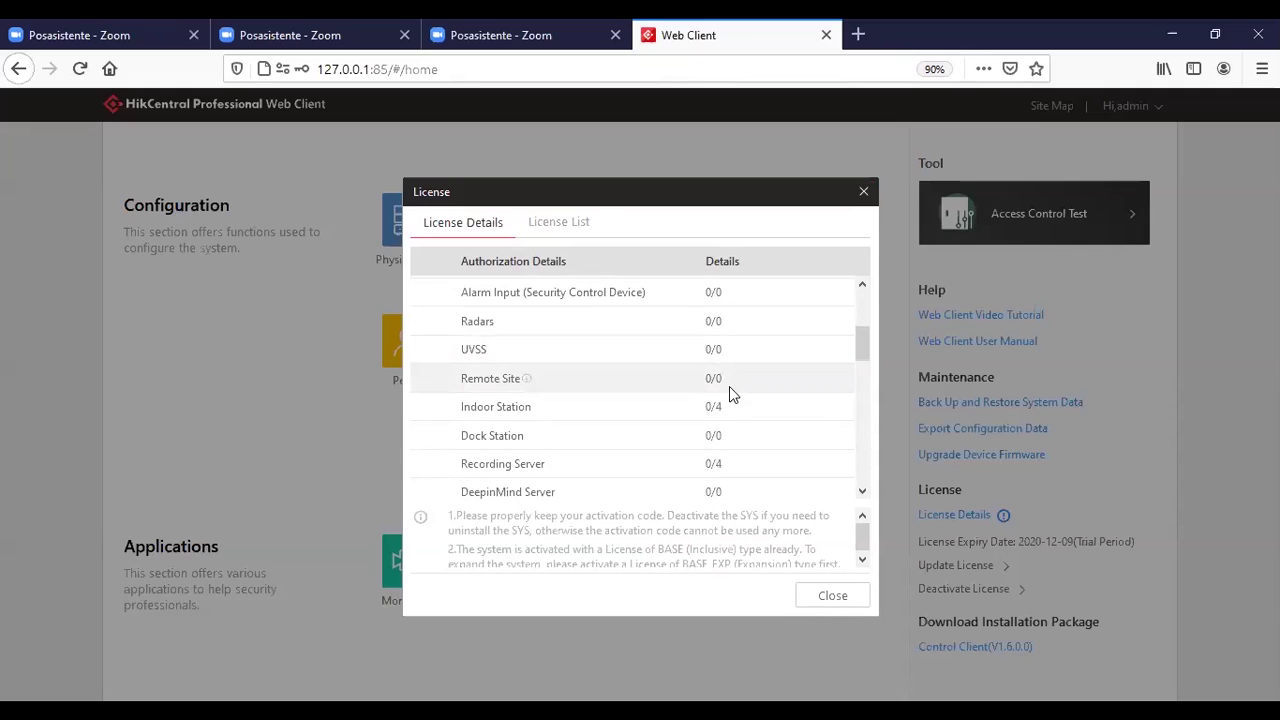
{"action": "scroll", "coordinate": [727, 386], "scroll_direction": "up", "scroll_amount": 2}
{"action": "scroll", "coordinate": [729, 392], "scroll_direction": "down", "scroll_amount": 1}
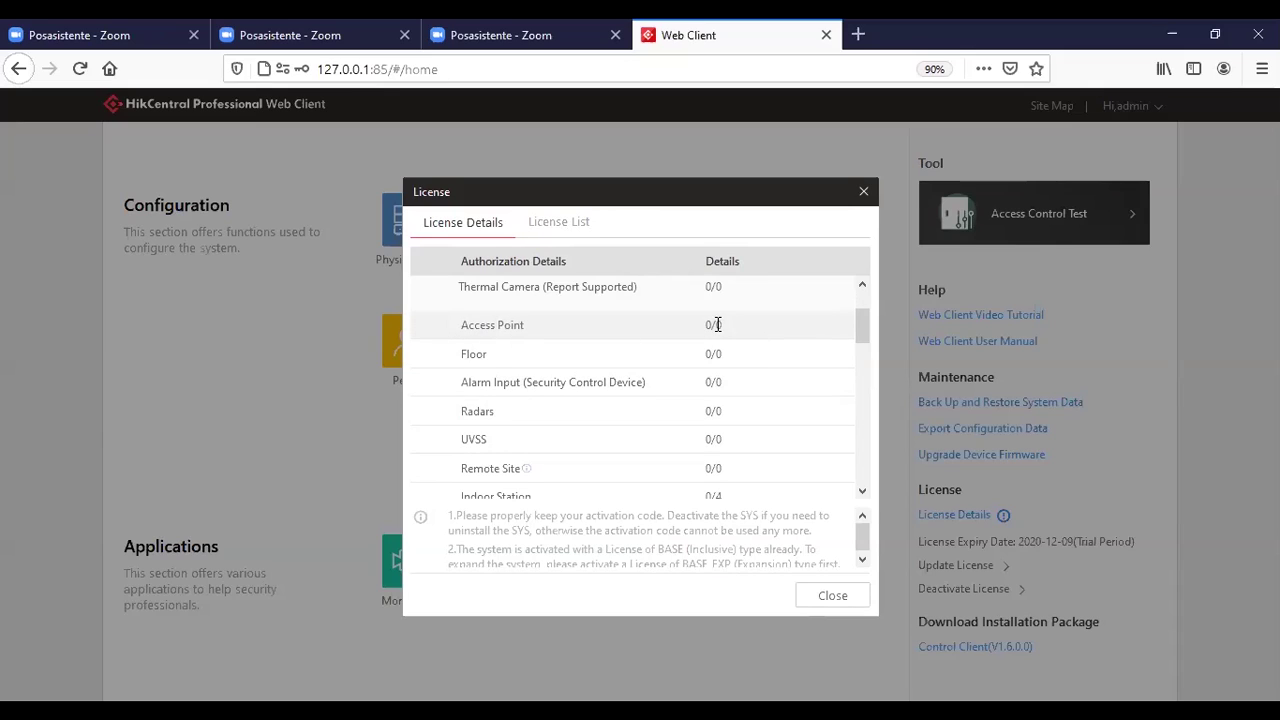
{"action": "mouse_move", "coordinate": [717, 325]}
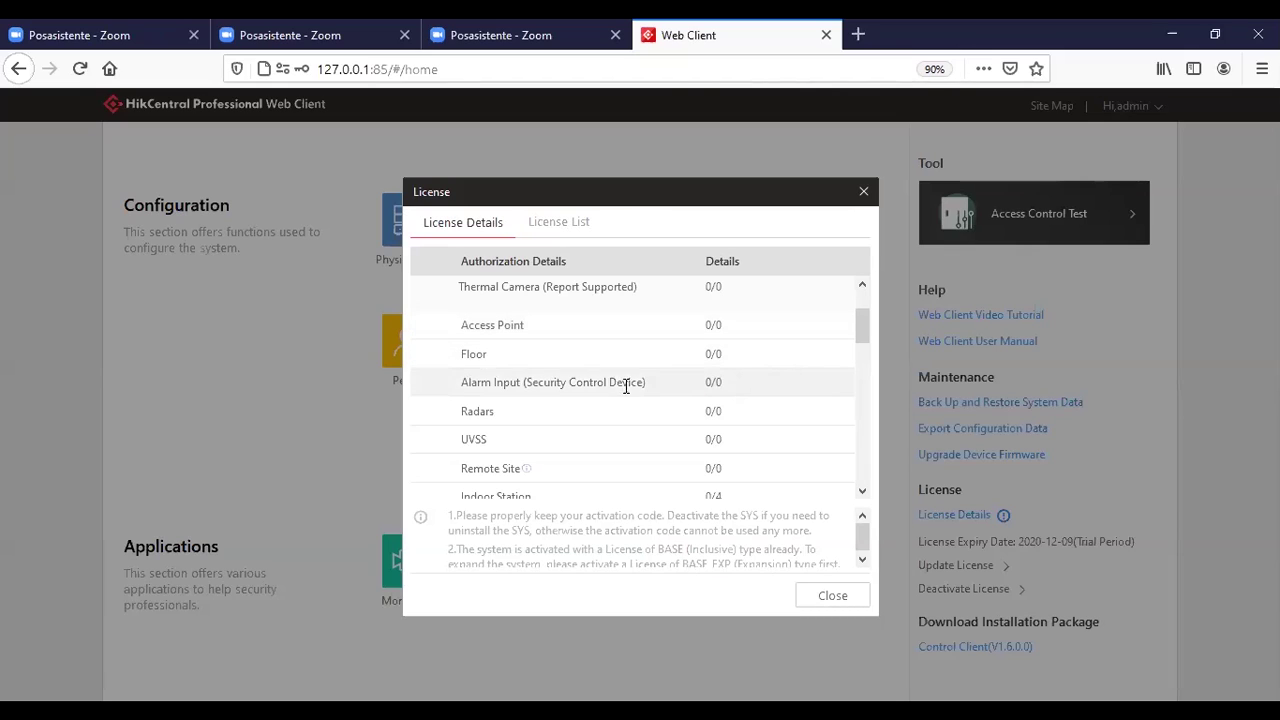
{"action": "scroll", "coordinate": [616, 400], "scroll_direction": "down", "scroll_amount": 1}
{"action": "scroll", "coordinate": [615, 405], "scroll_direction": "down", "scroll_amount": 2}
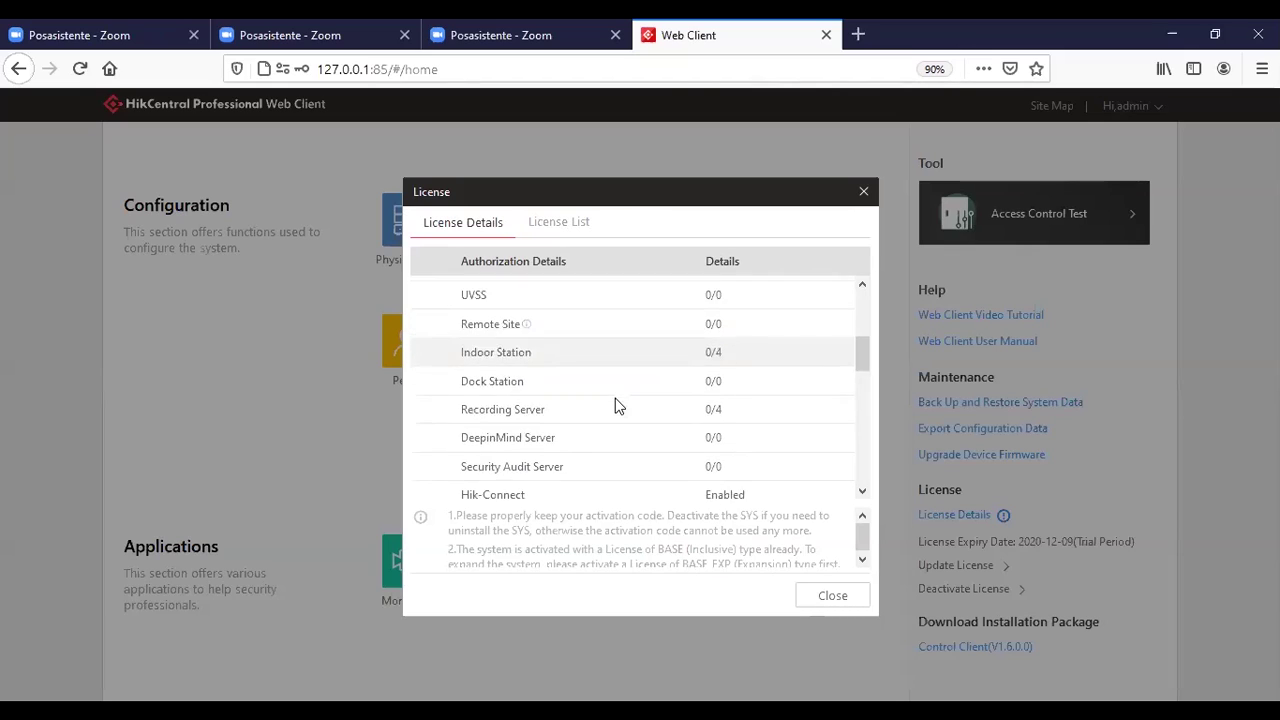
{"action": "left_click", "coordinate": [863, 191]}
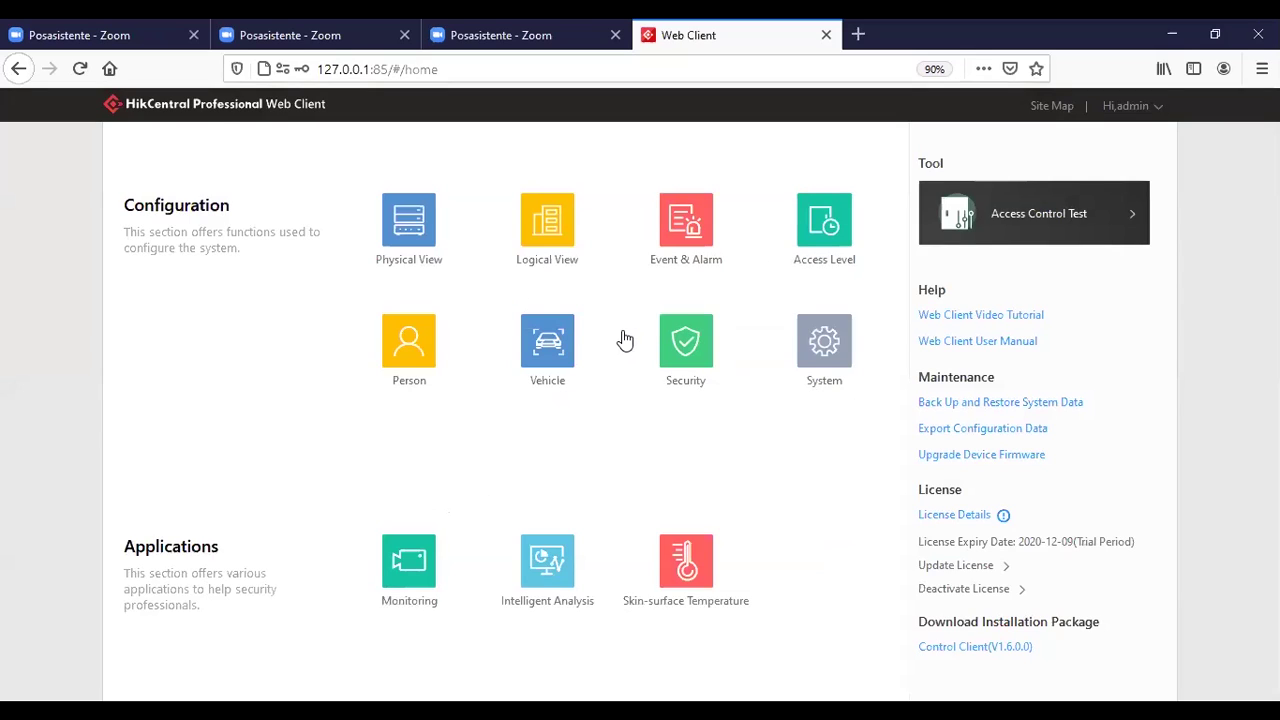